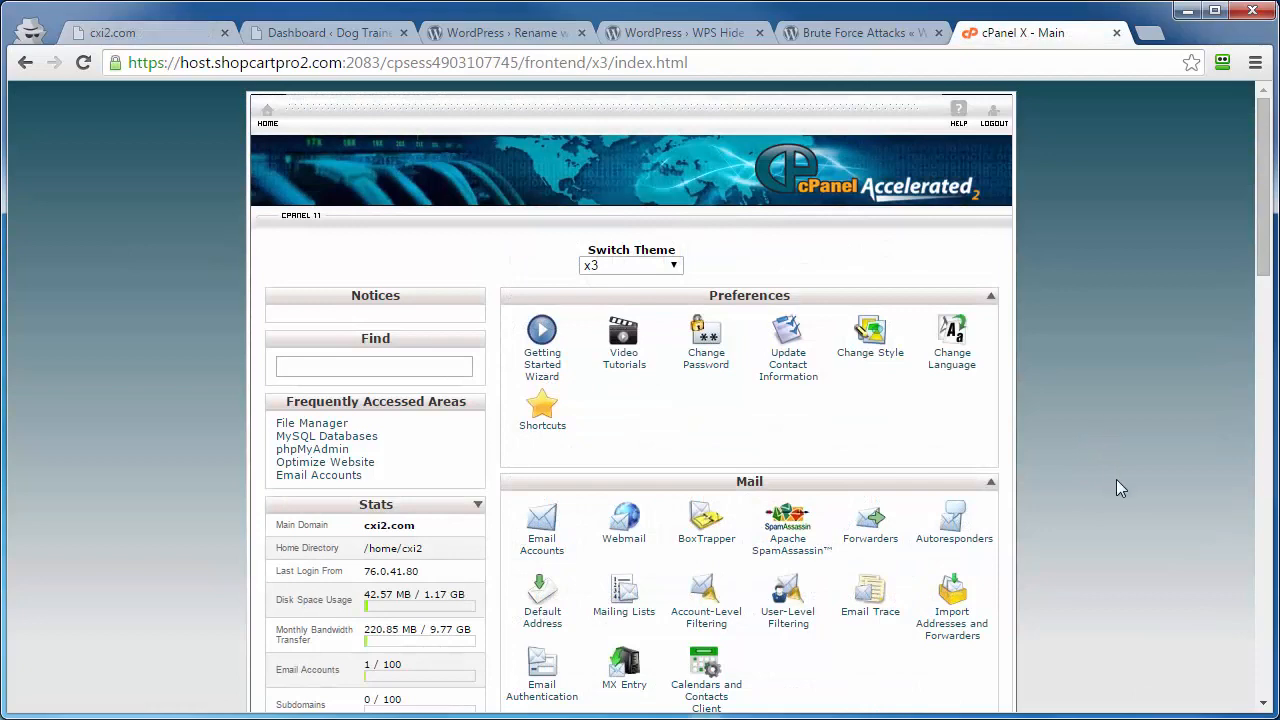
- Open the File Manager at the public_html web root of cxi2.com
scroll(1096, 455, down, 4)
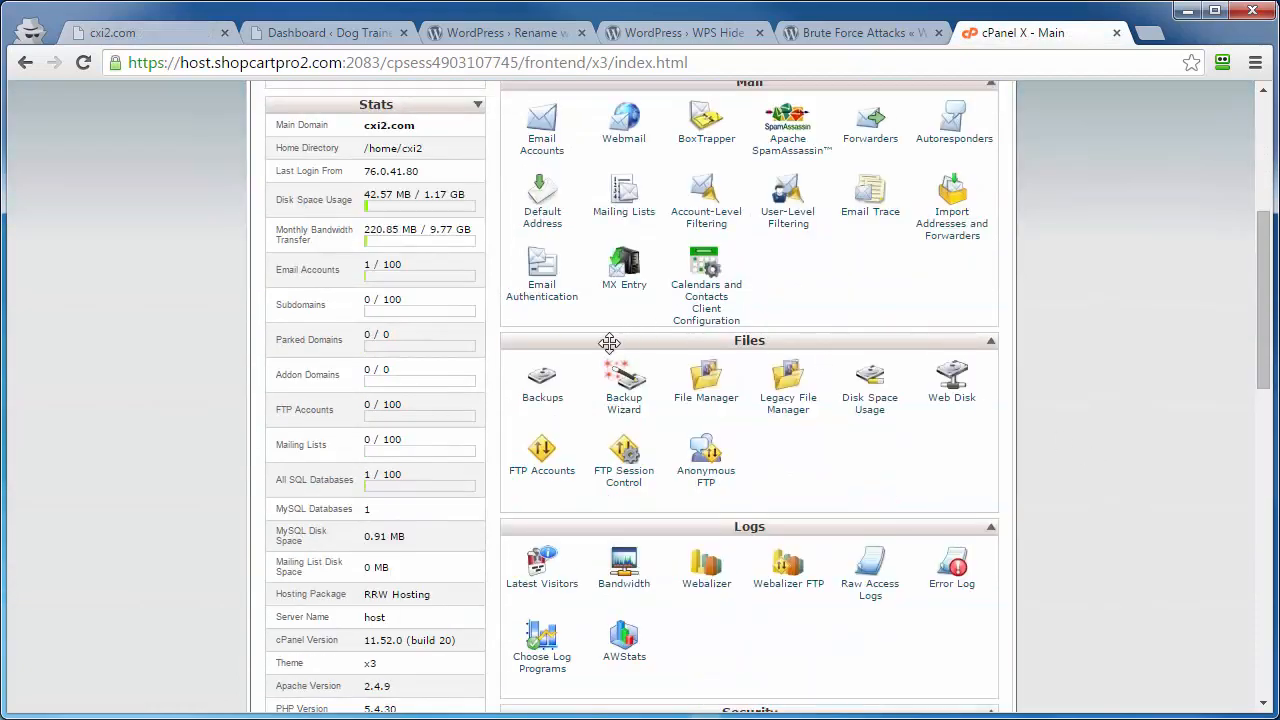
click(708, 398)
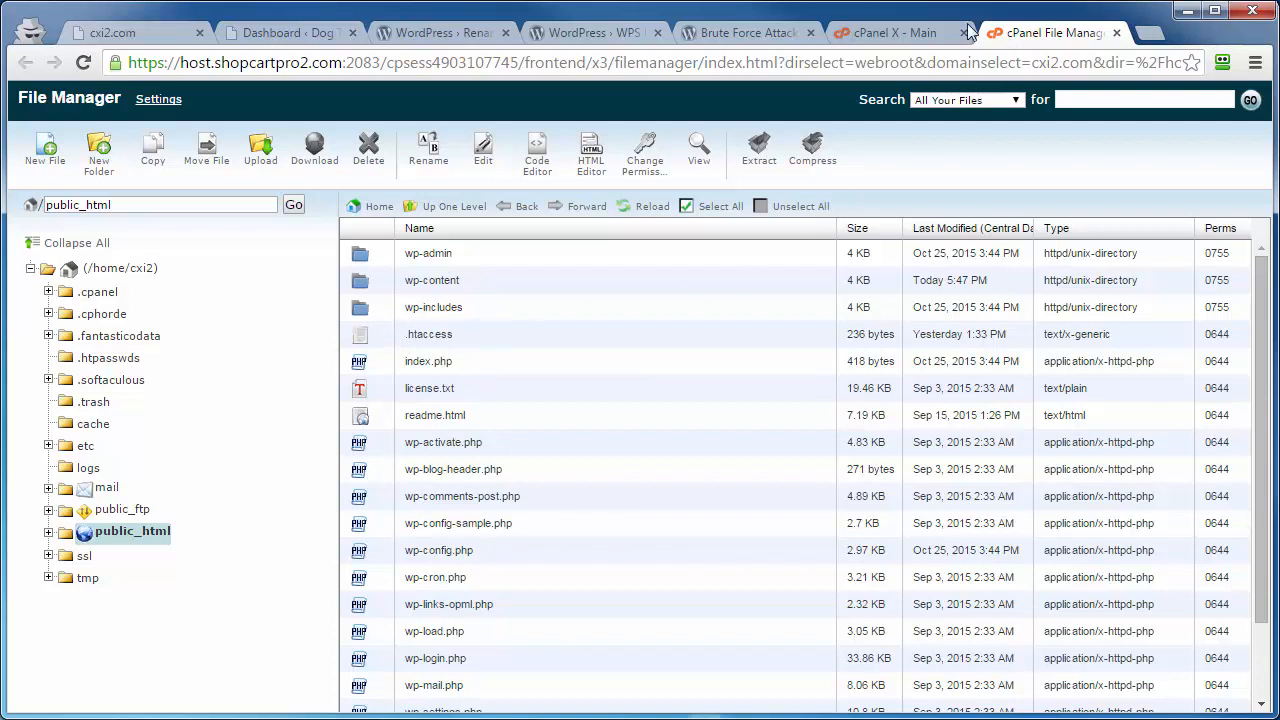
- Examine the Legacy File Manager's directory selection options, with Web Root and Show Hidden Files (dotfiles) selected
click(900, 30)
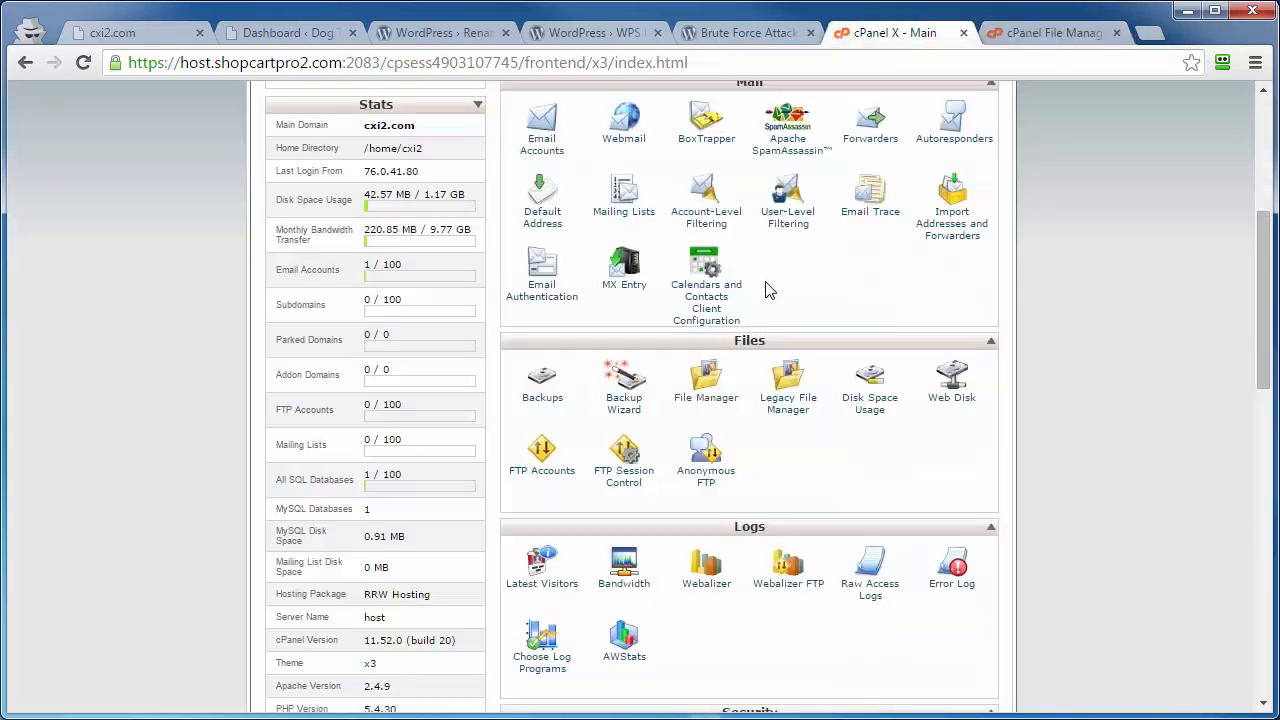
click(790, 405)
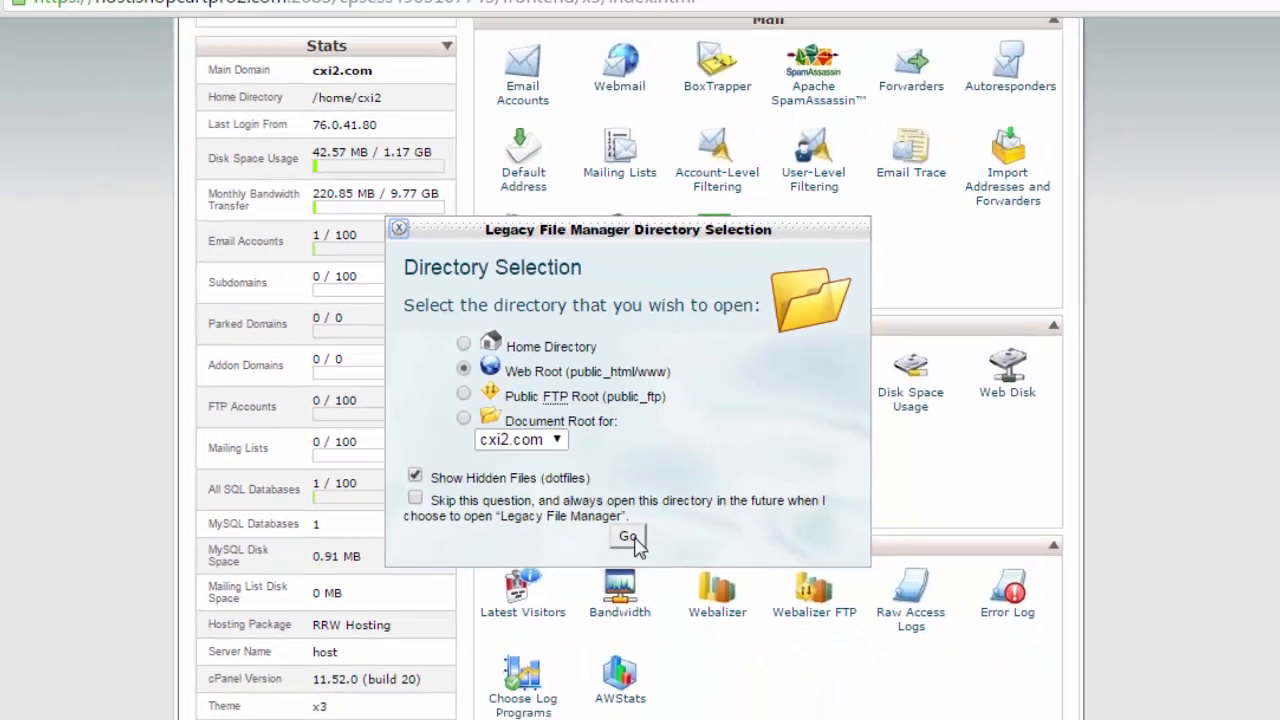
click(628, 537)
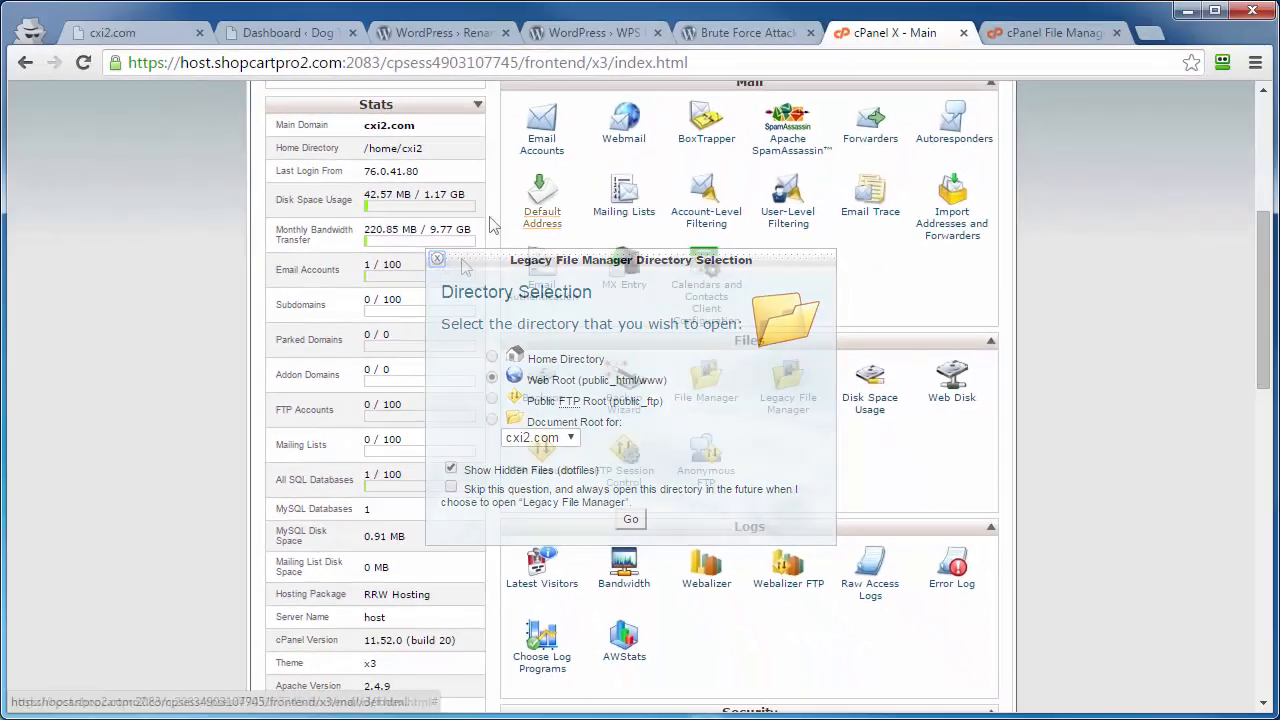
- Return to the open File Manager and open the .htaccess file in public_html for code editing
click(1076, 35)
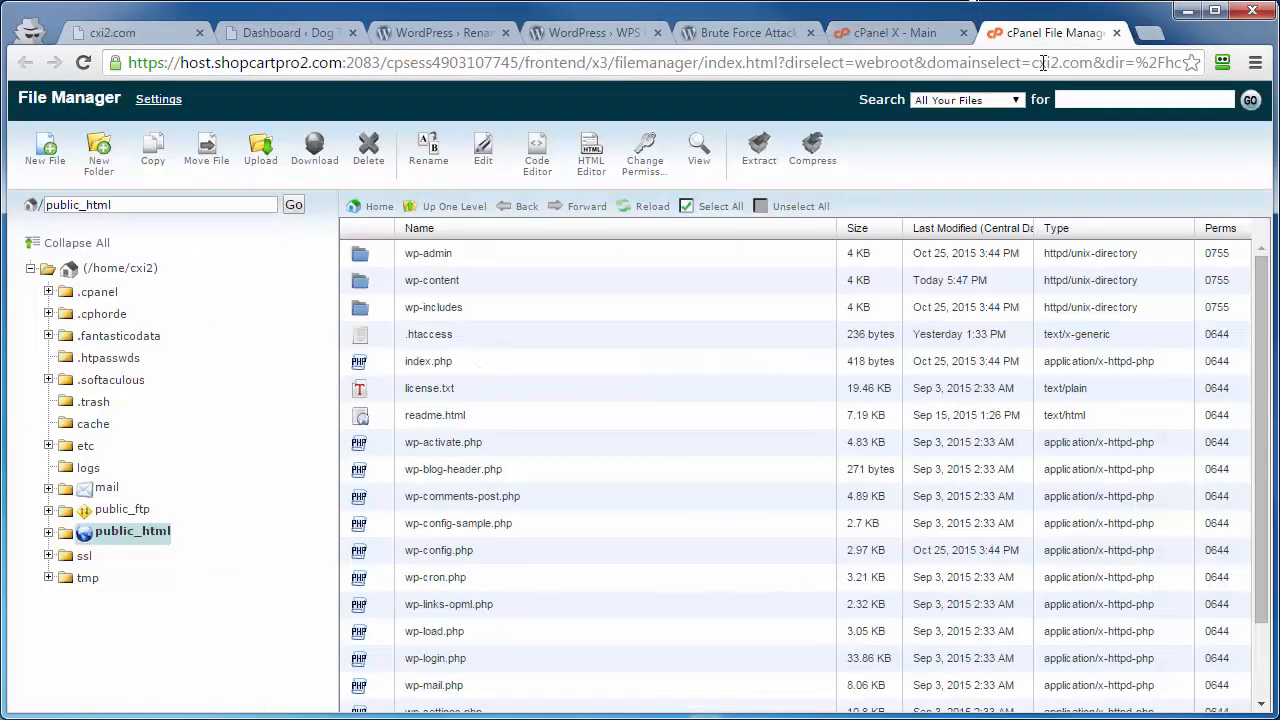
right_click(367, 335)
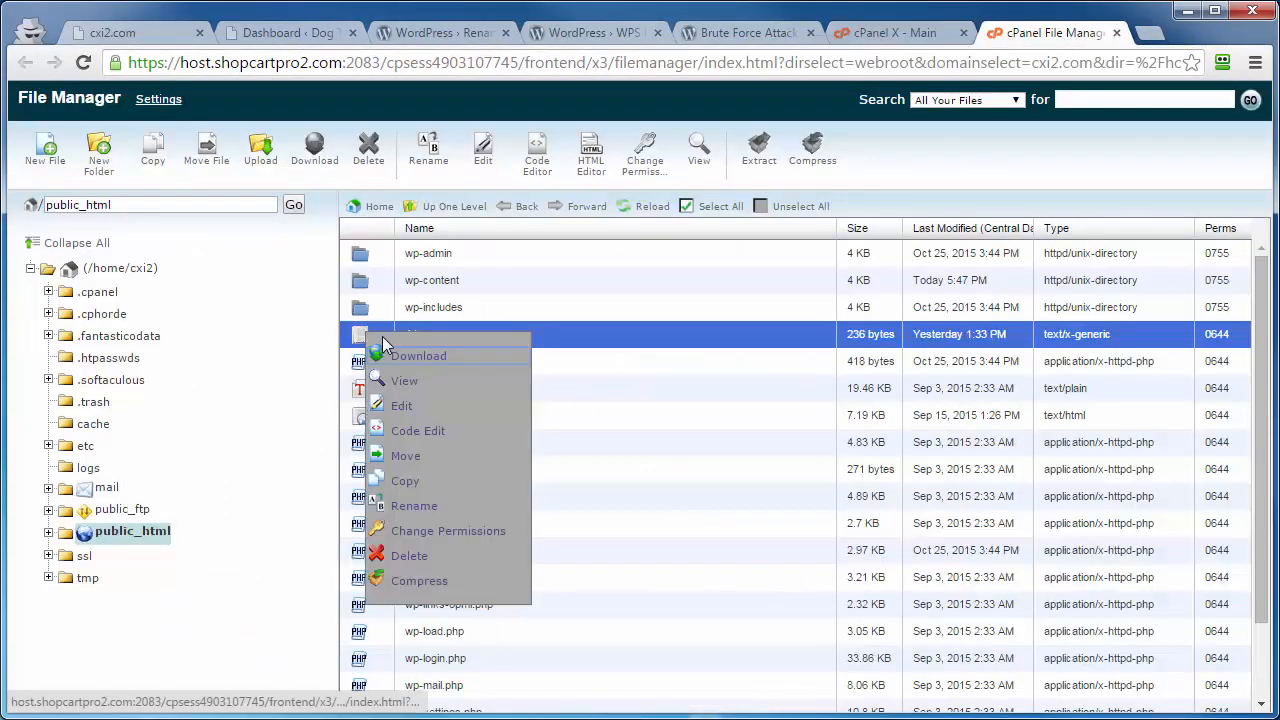
click(400, 437)
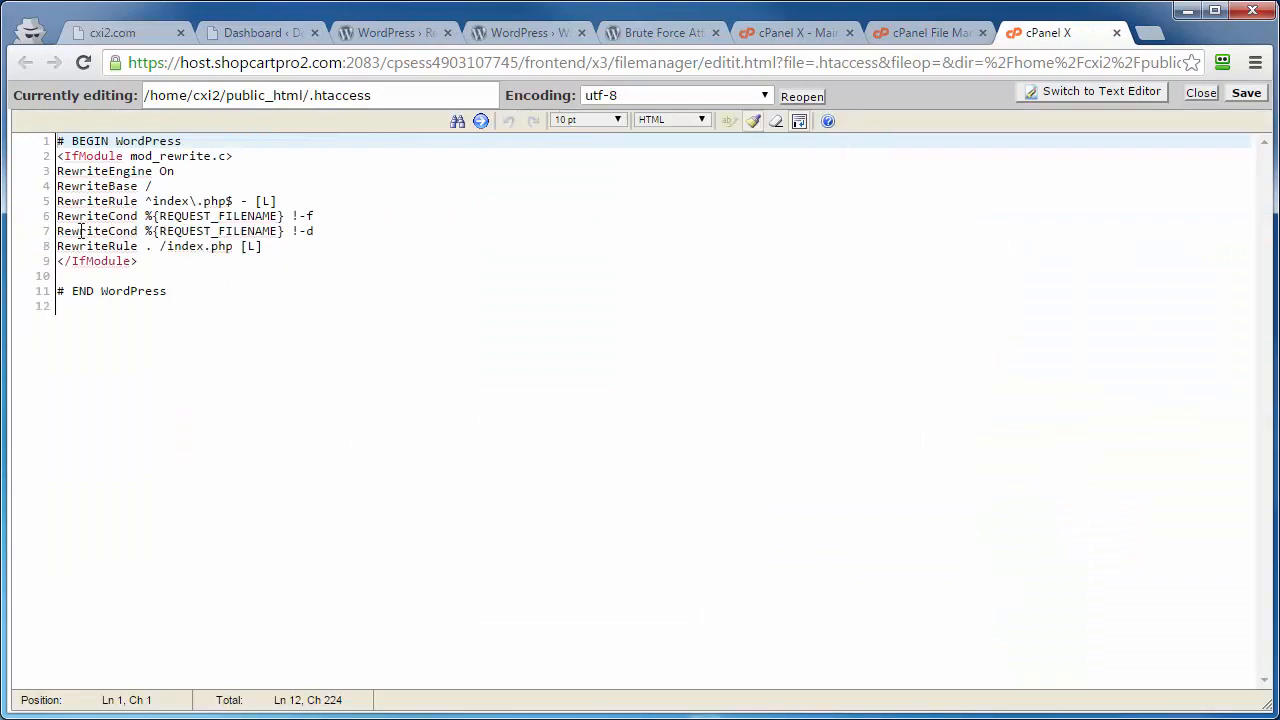
- Paste a wp-login.php Files block that denies everyone except a placeholder IP above the WordPress rules, and close .htaccess without saving
key(Return)
key(Return)
click(67, 141)
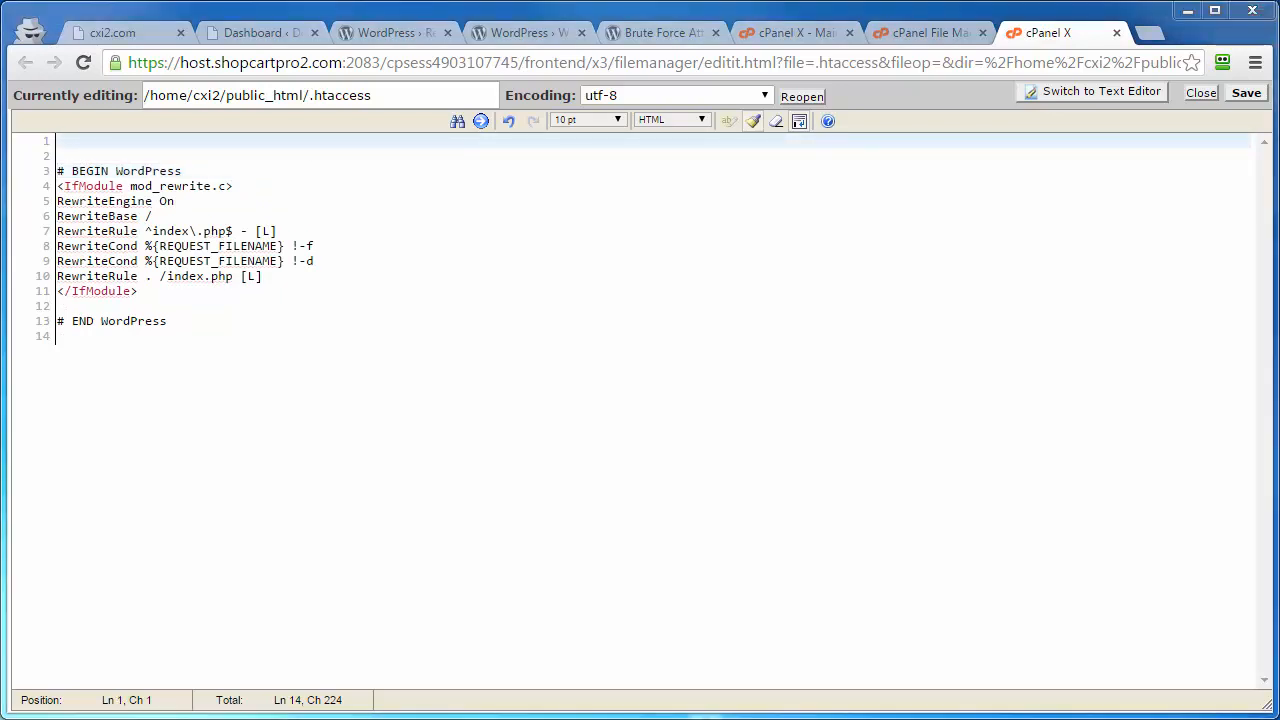
right_click(75, 143)
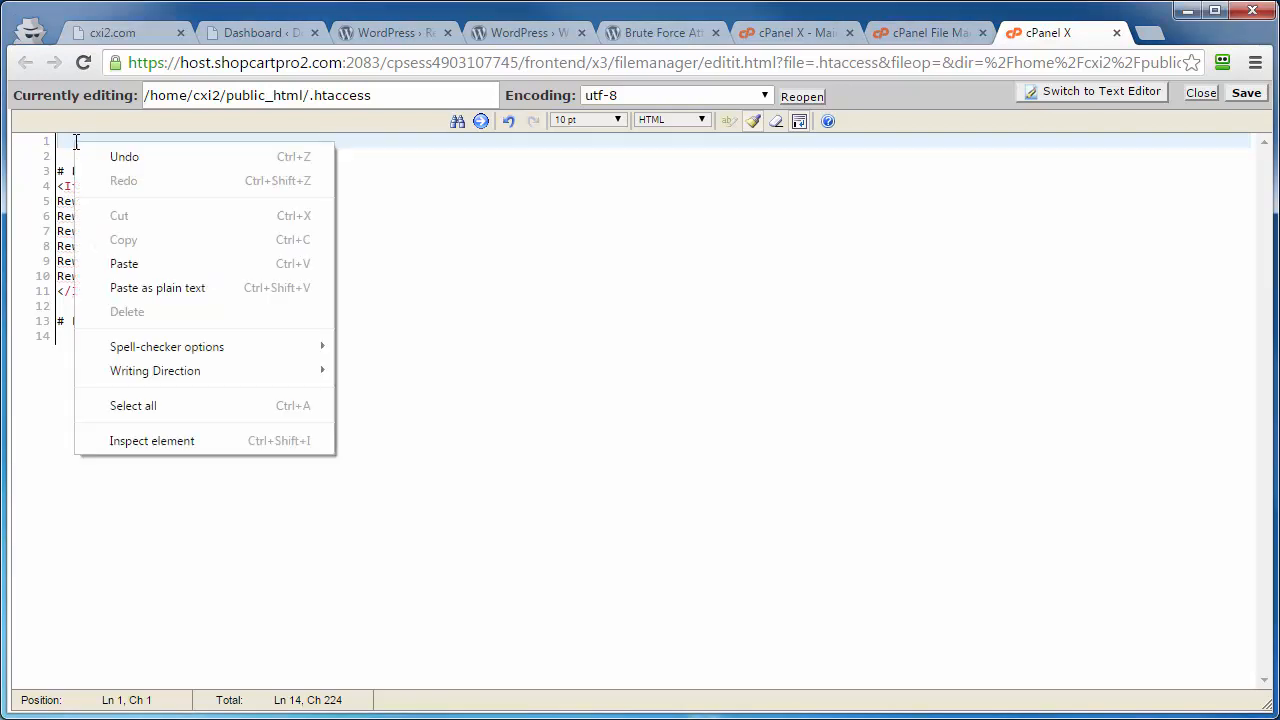
click(154, 268)
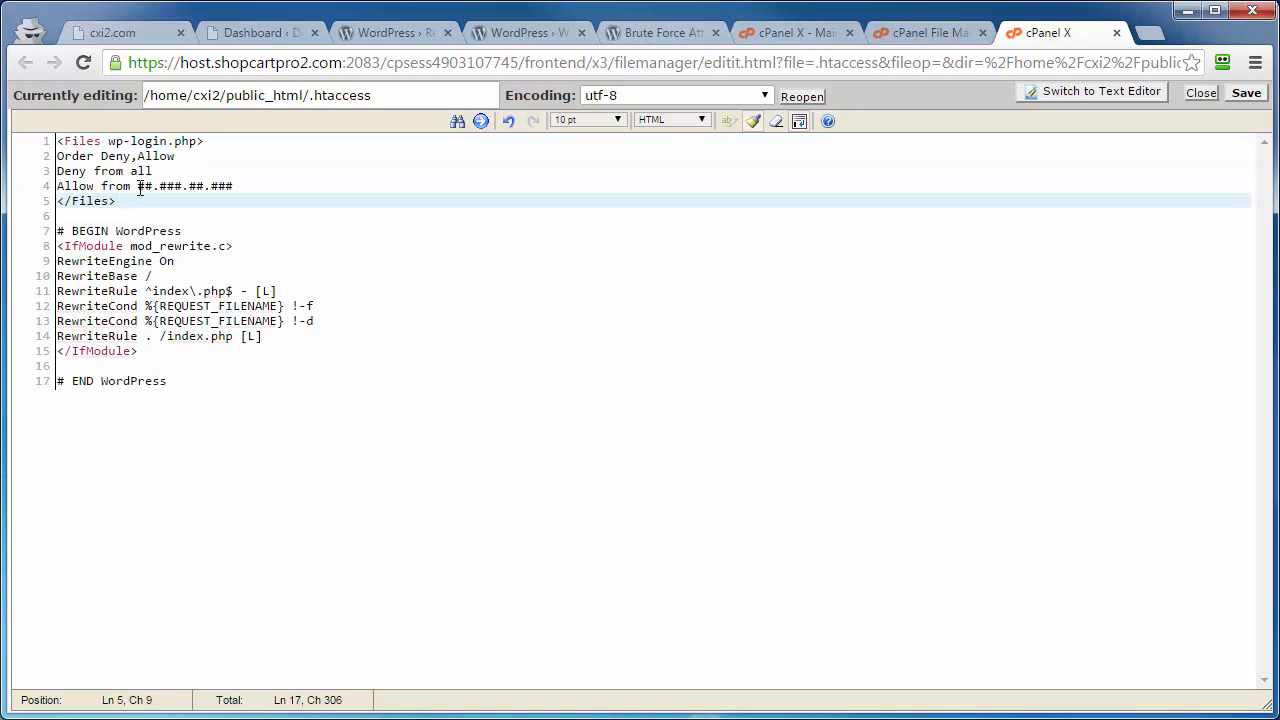
drag(138, 186, 239, 186)
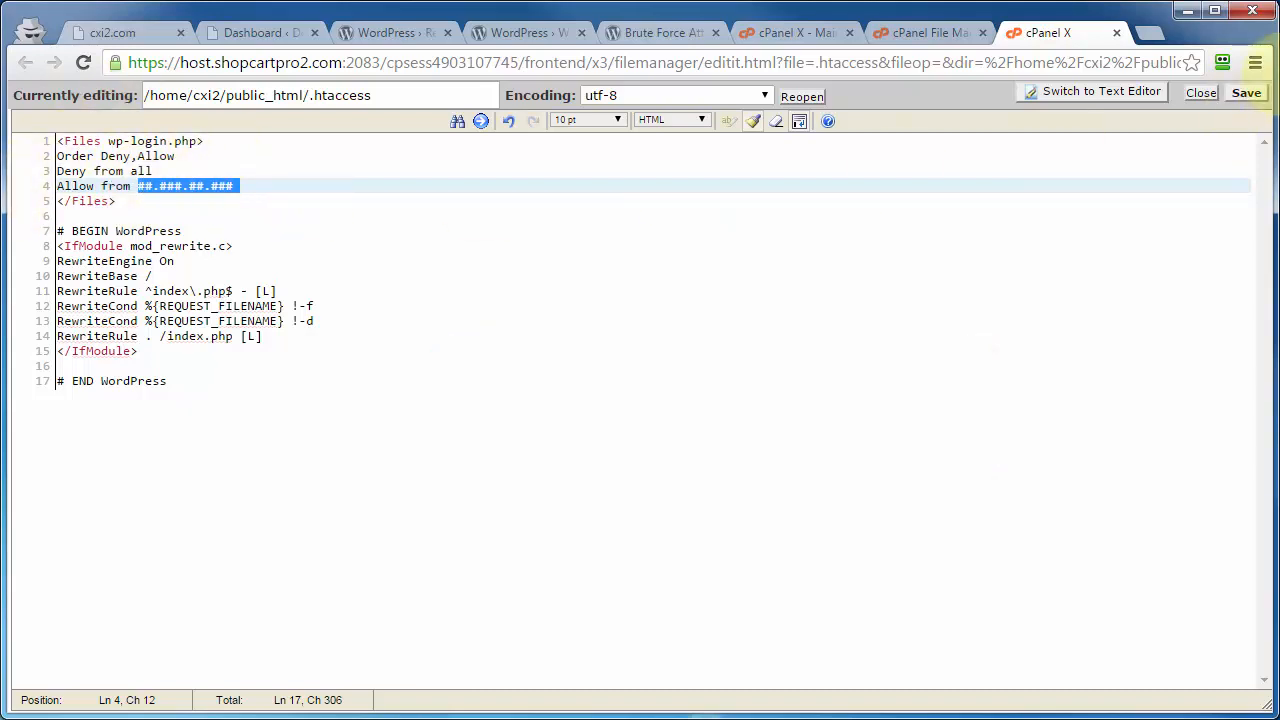
click(1201, 93)
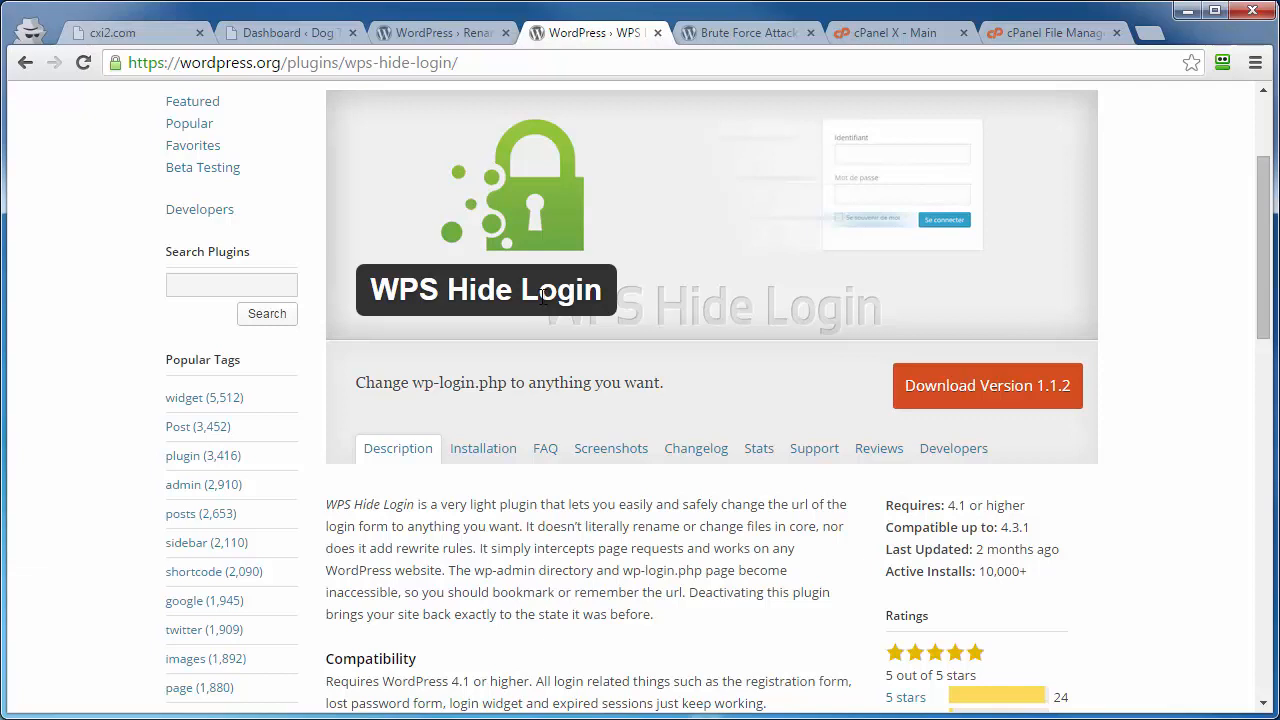
- From the WordPress dashboard, search the plugins available to add for WPS Hide Login and open the list of installed plugins
click(282, 33)
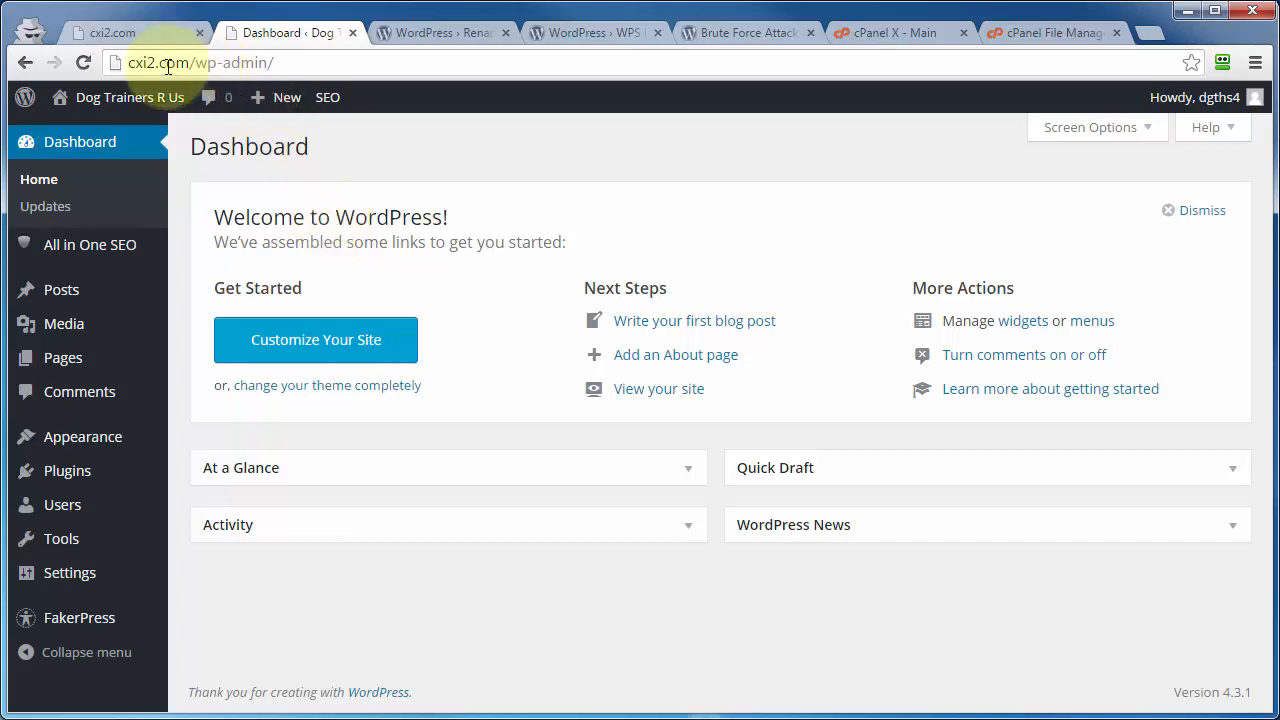
mouse_move(283, 104)
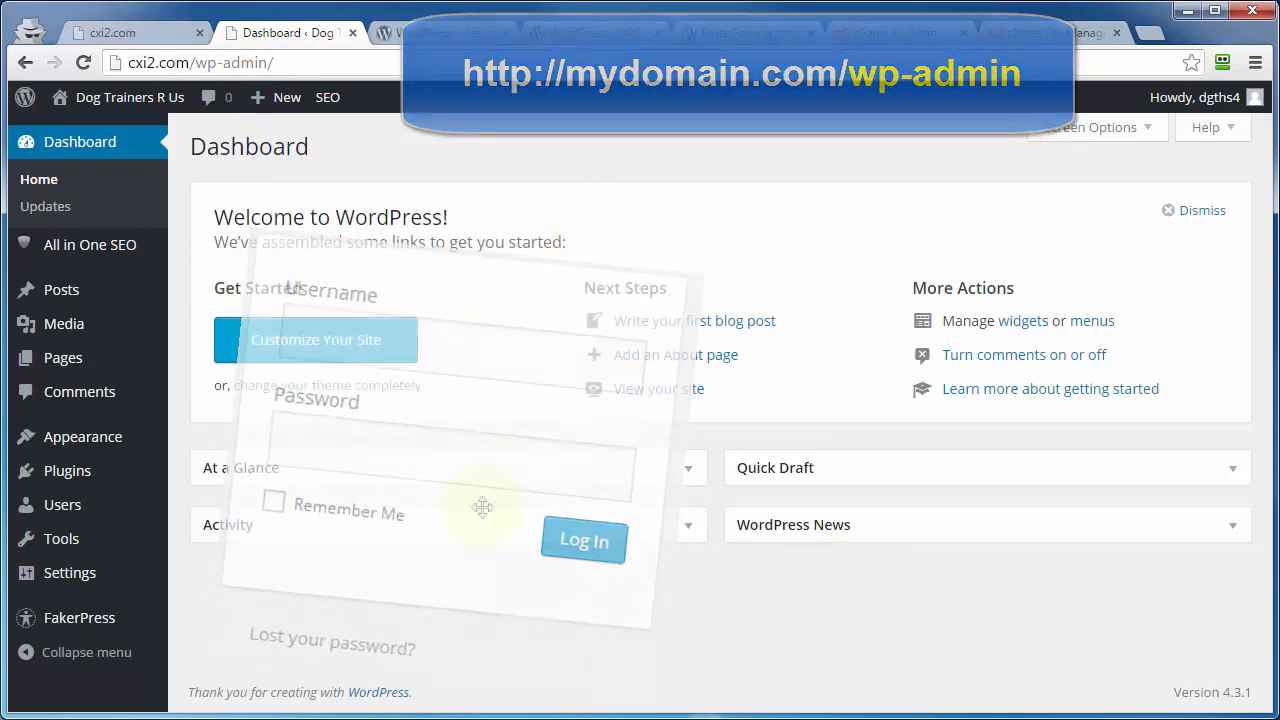
mouse_move(55, 480)
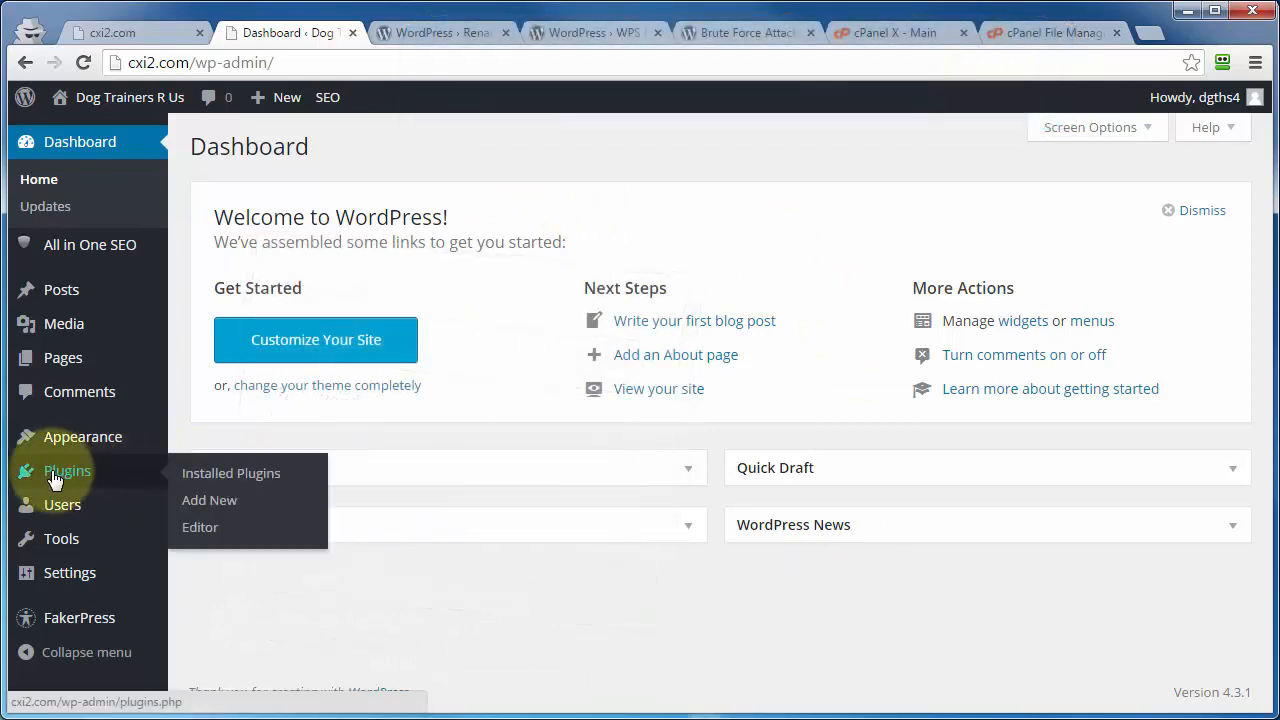
click(211, 508)
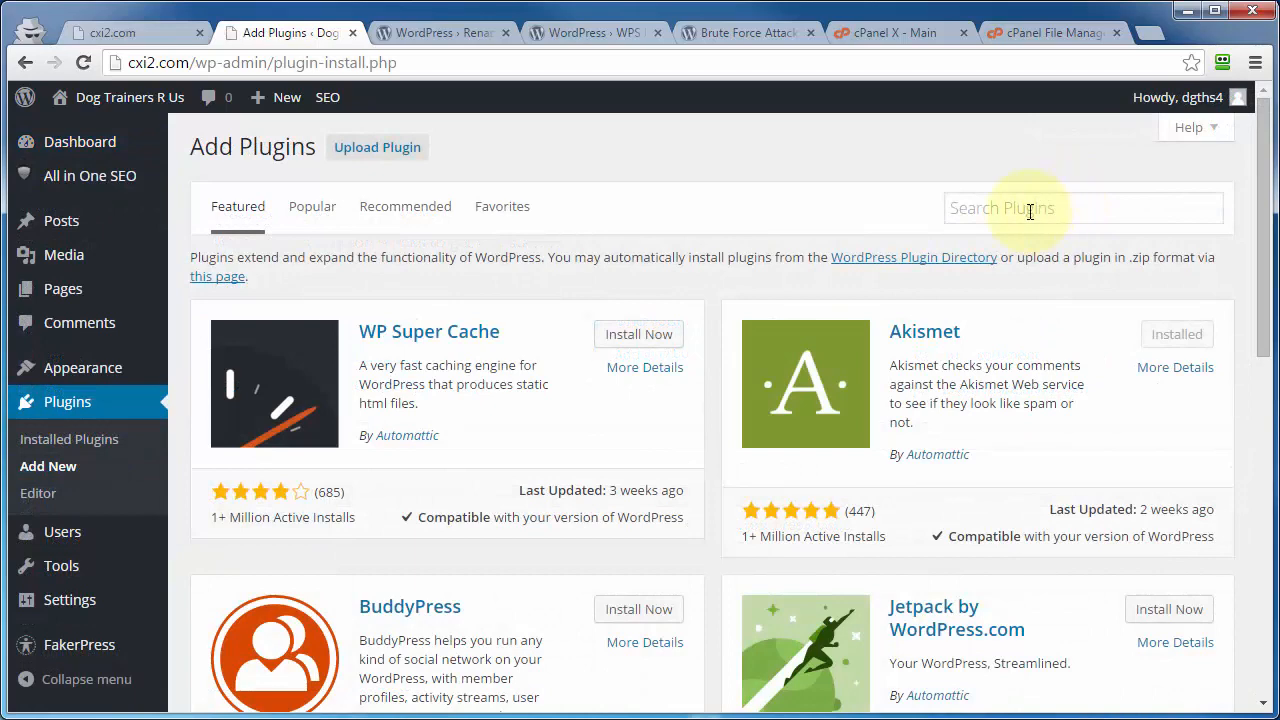
click(1030, 212)
text(WPS Hide Login)
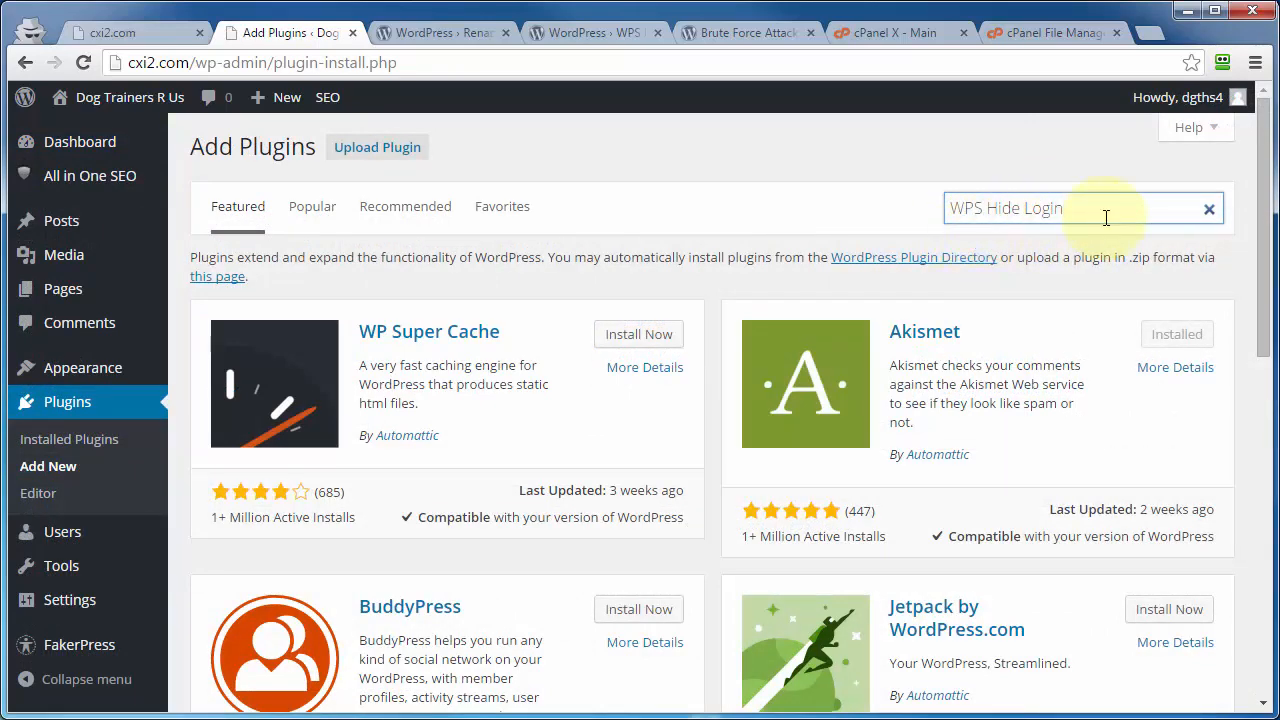
key(Return)
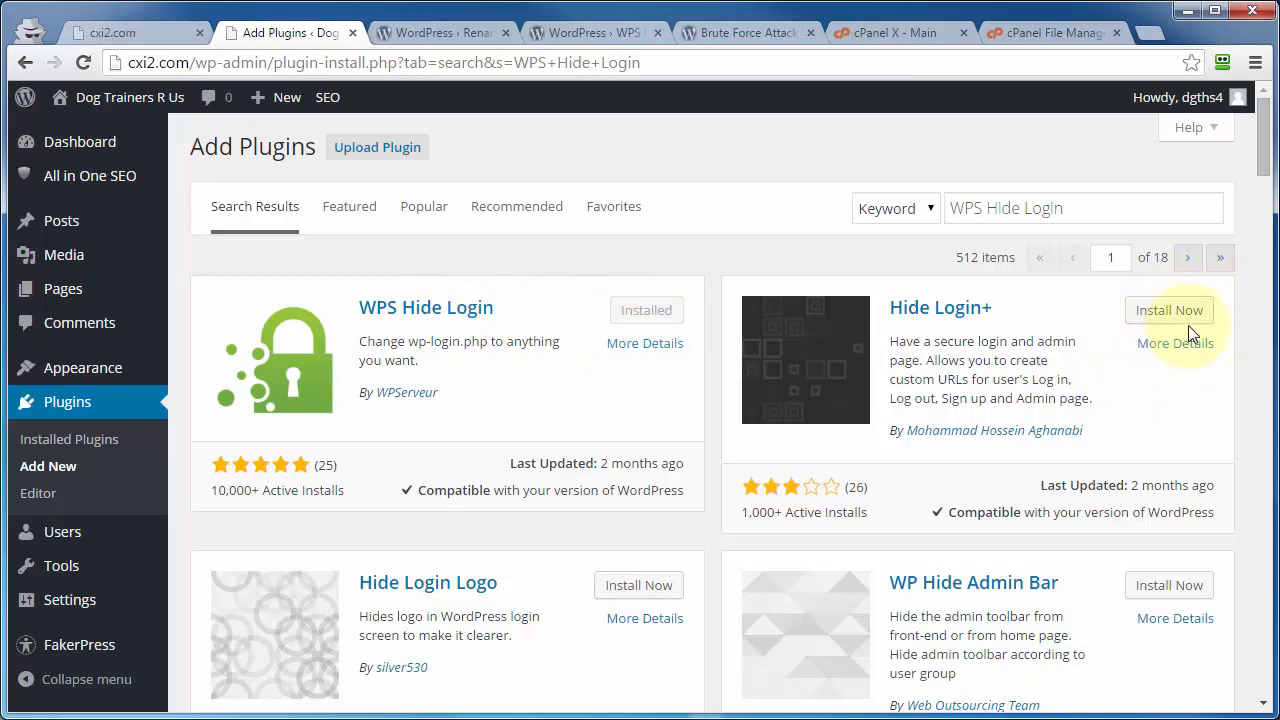
click(54, 440)
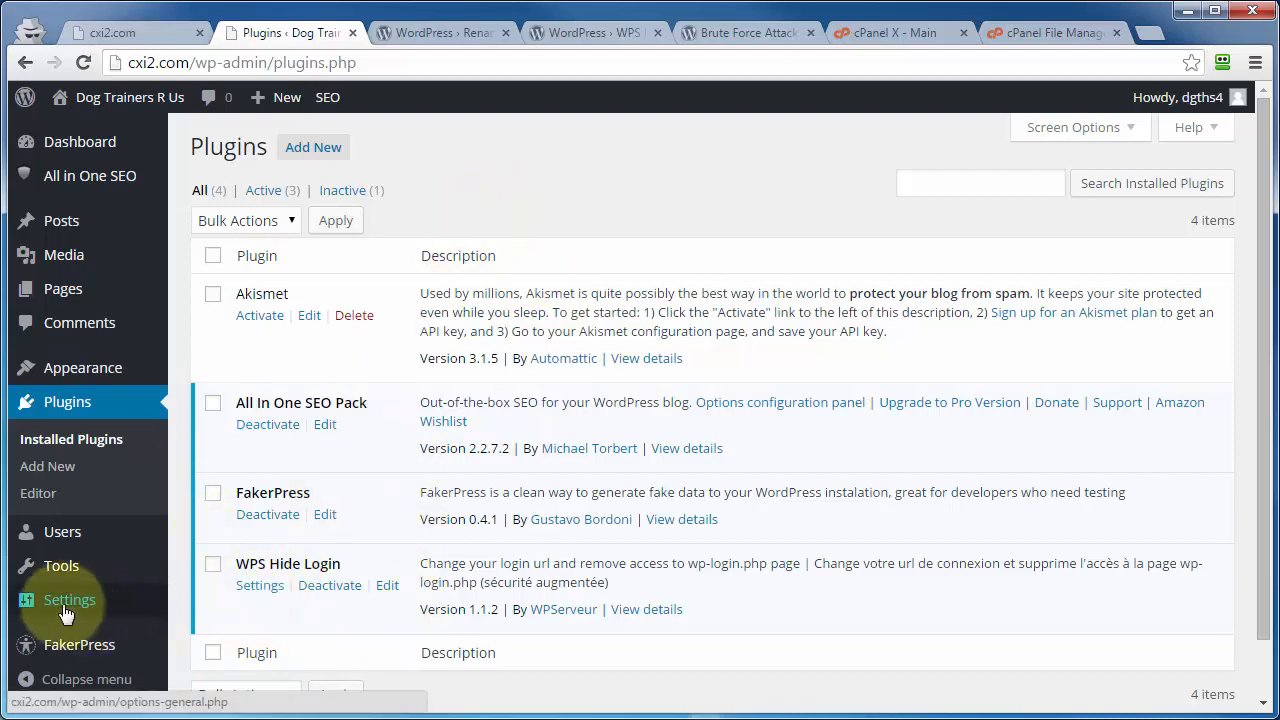
- In the general settings, set the WPS Hide Login URL to greeneggs and save the changes
mouse_move(58, 604)
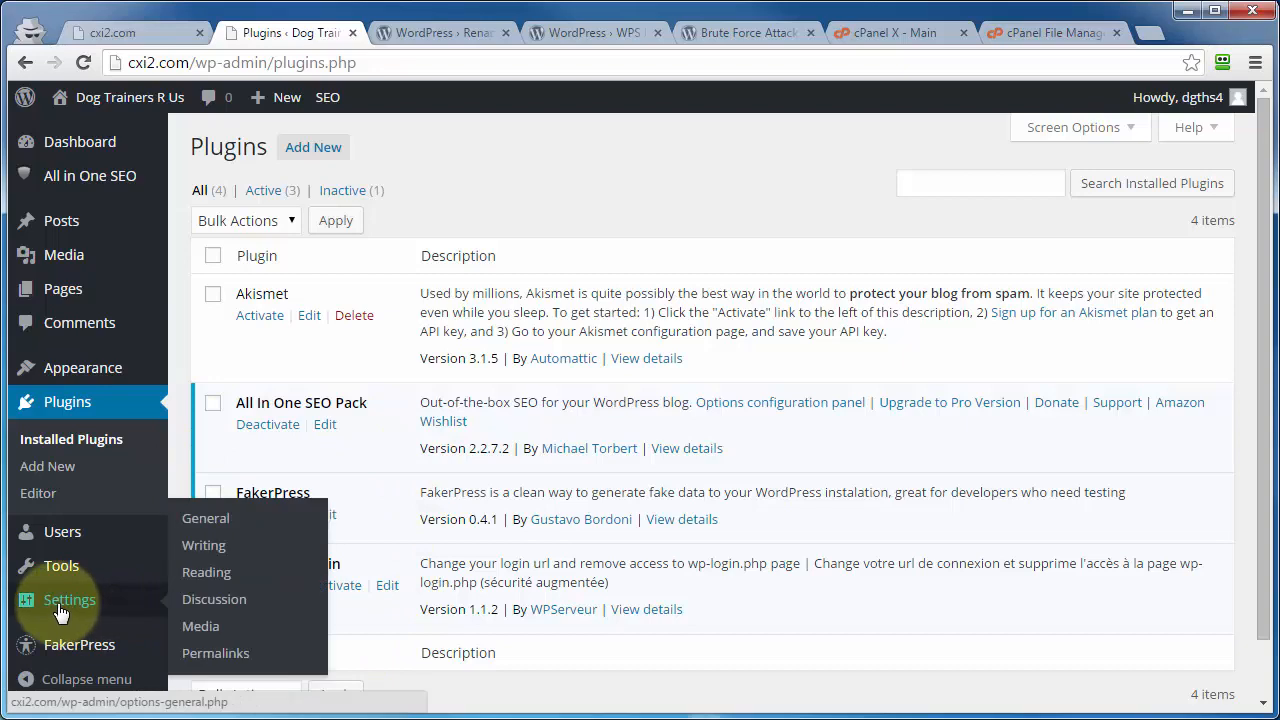
click(202, 520)
scroll(260, 518, down, 3)
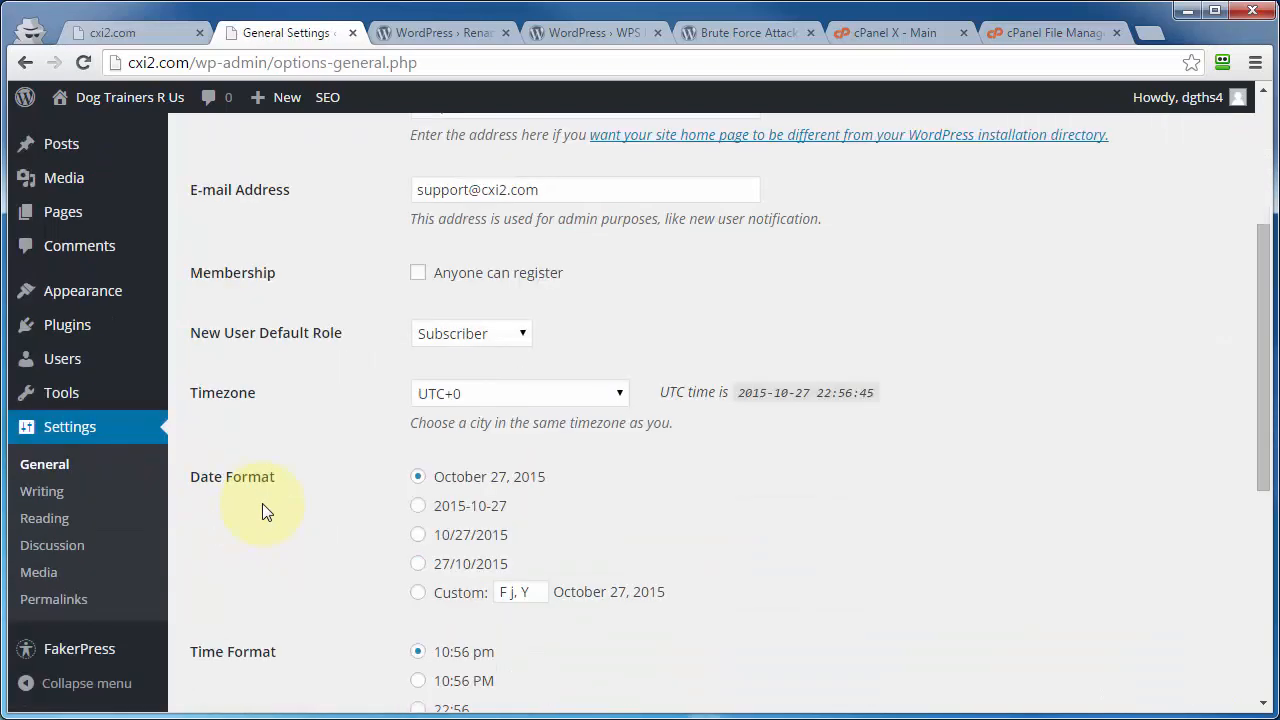
scroll(355, 436, down, 5)
scroll(355, 438, down, 3)
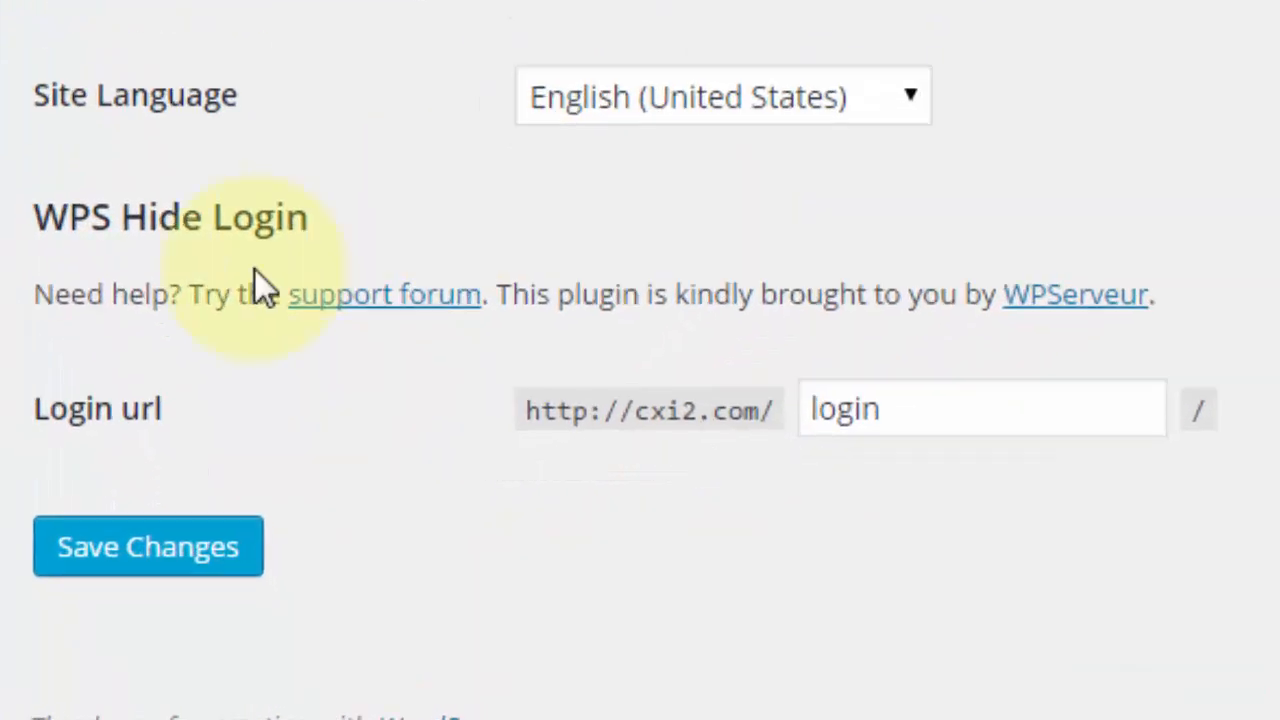
click(899, 410)
drag(897, 408, 814, 477)
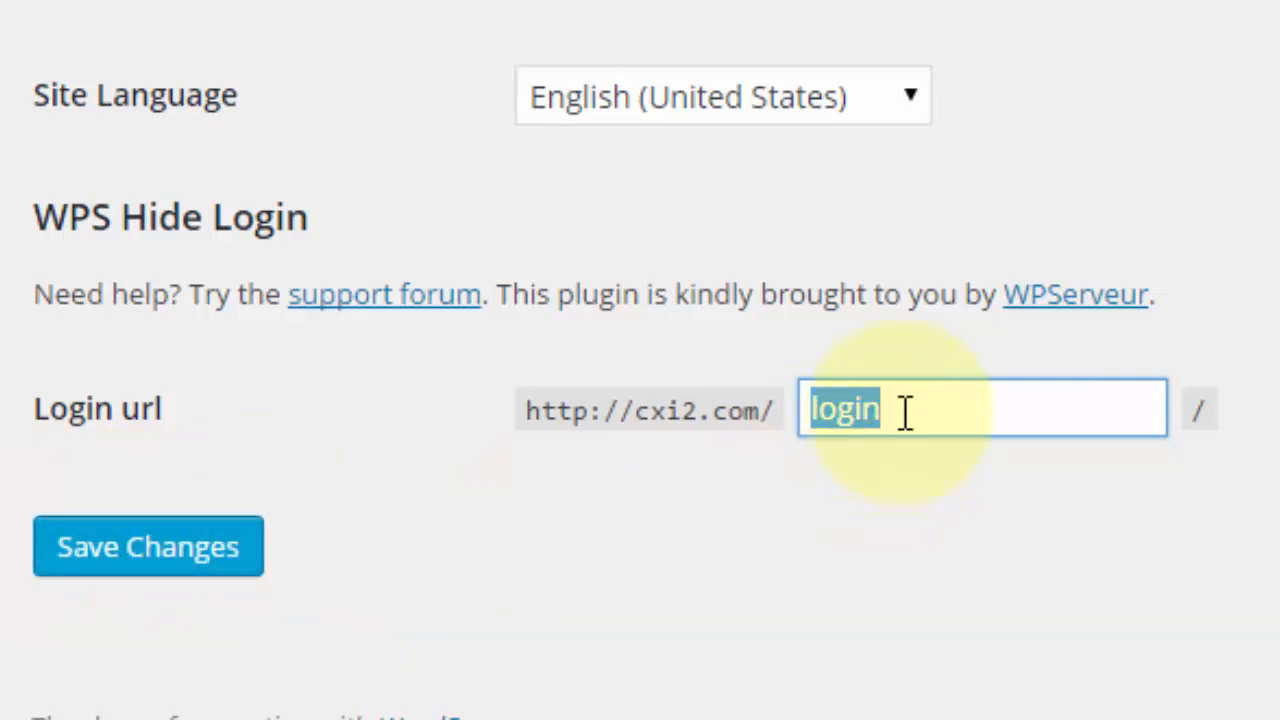
text(greeneggs)
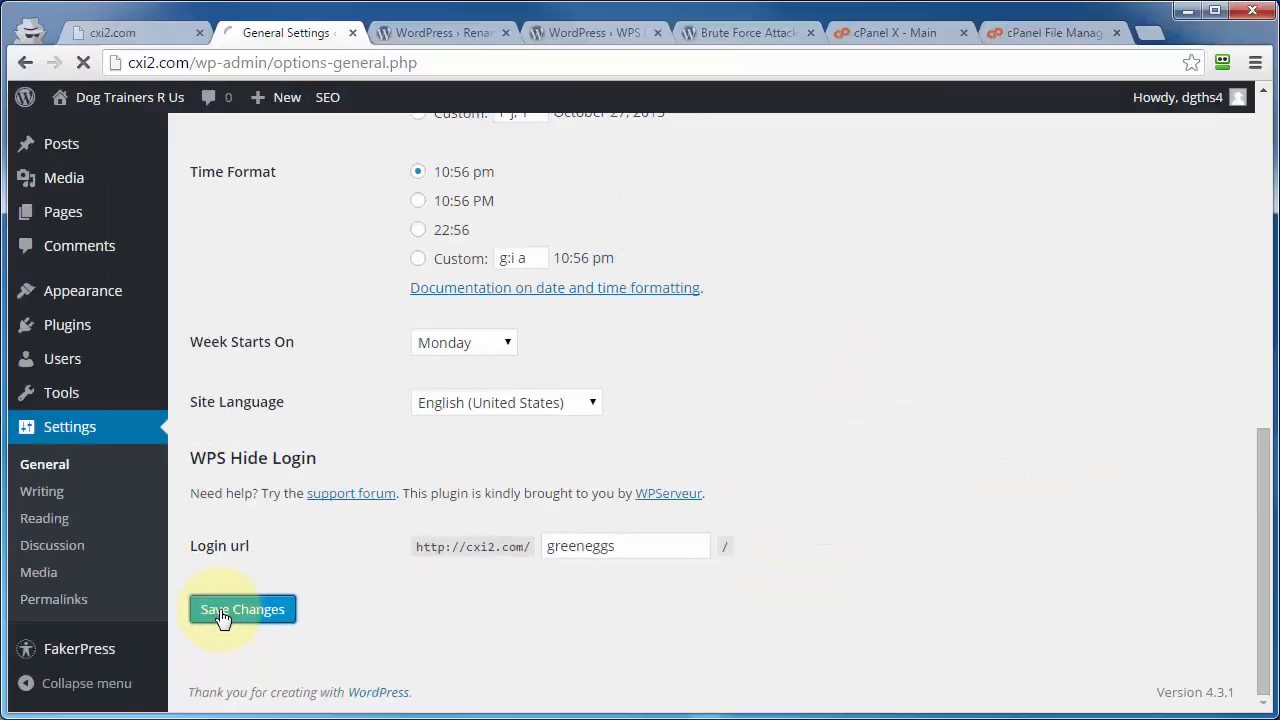
click(175, 550)
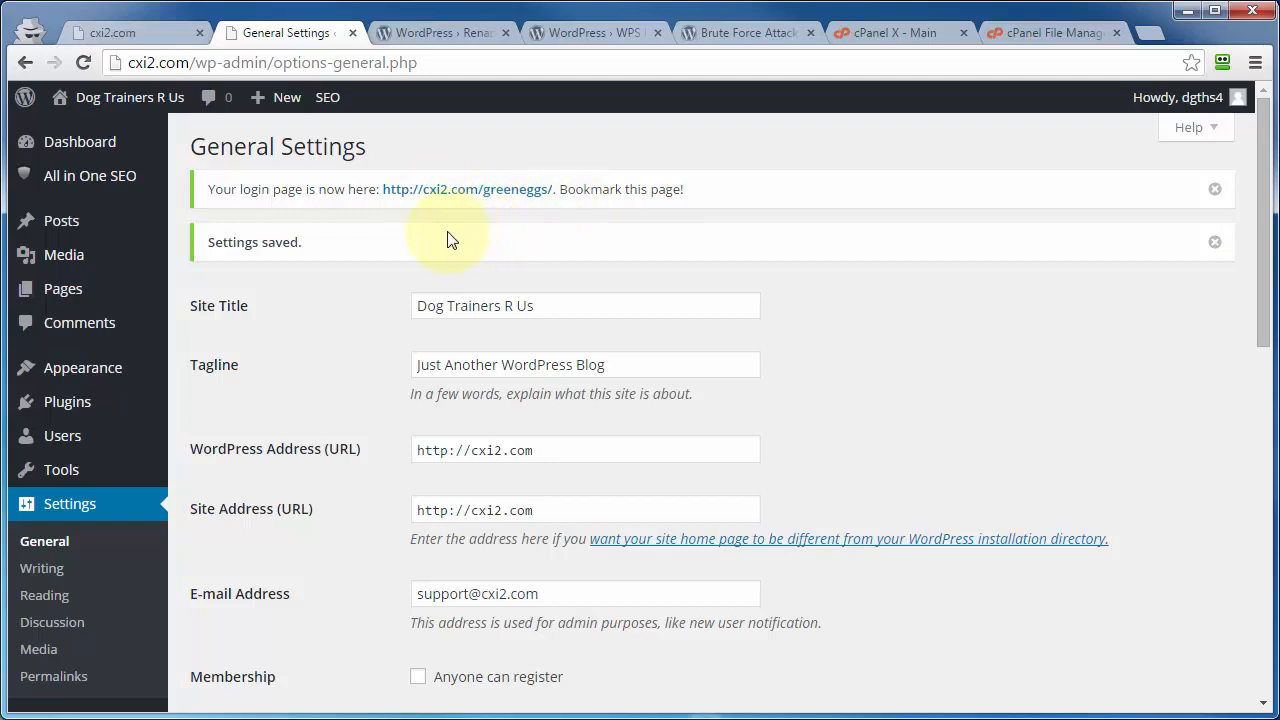
- Log out of WordPress and test the default login address by loading cxi2.com/wp-admin
mouse_move(1155, 107)
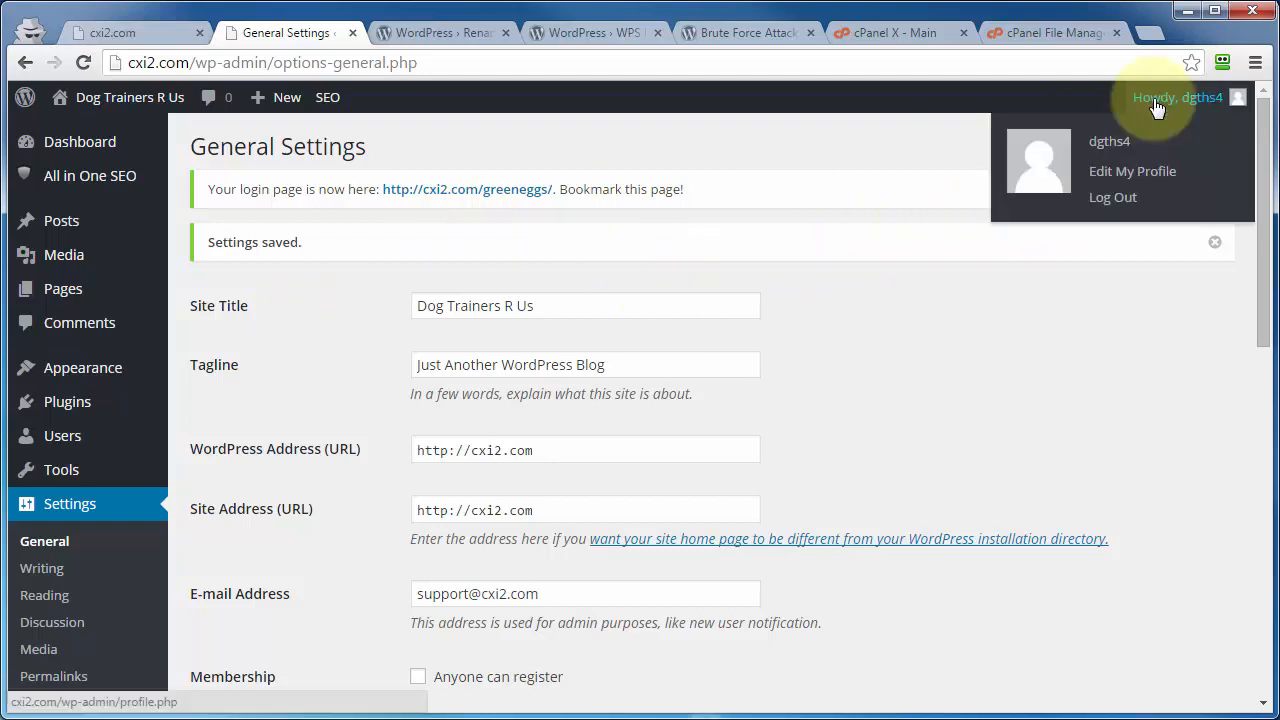
click(1110, 197)
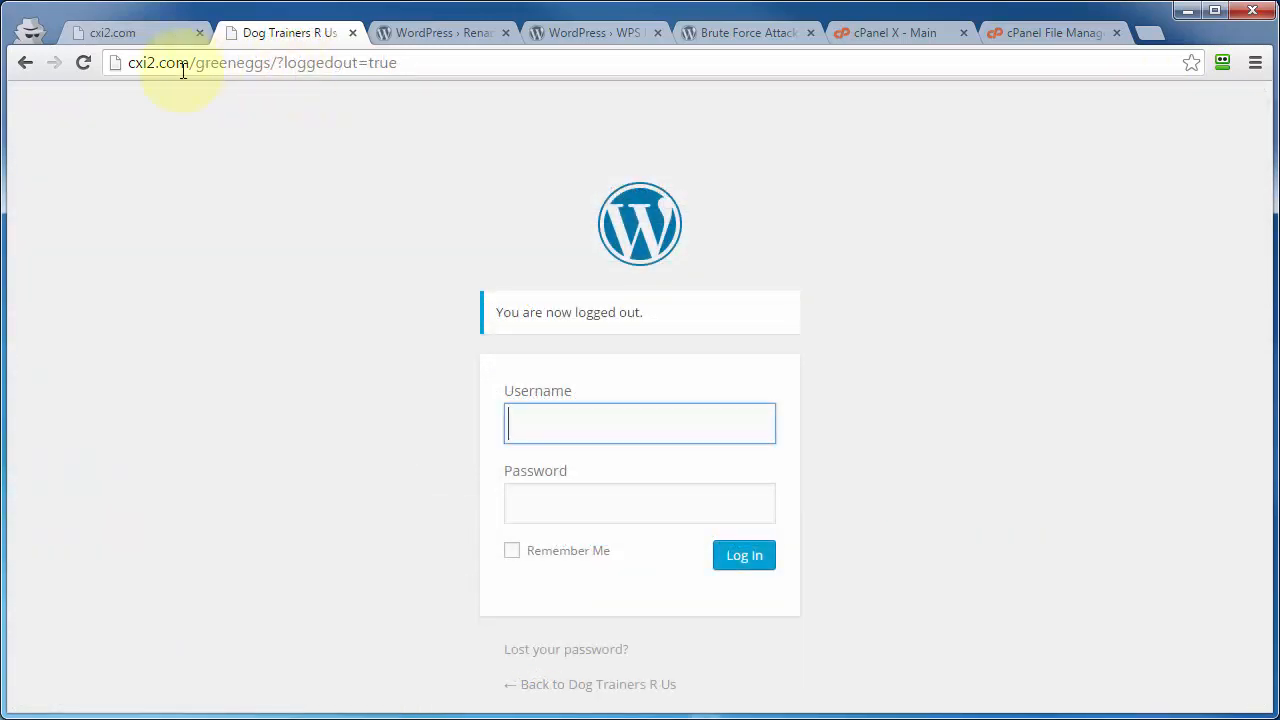
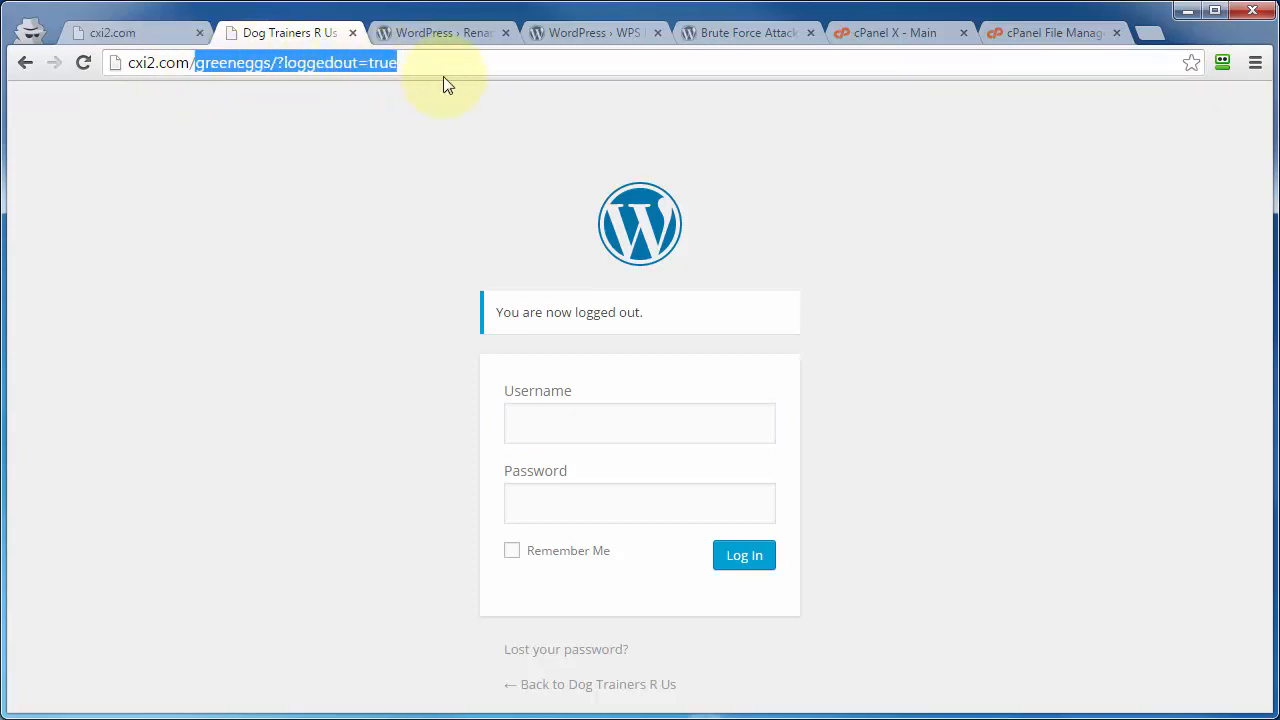
text(wp-admin)
key(Return)
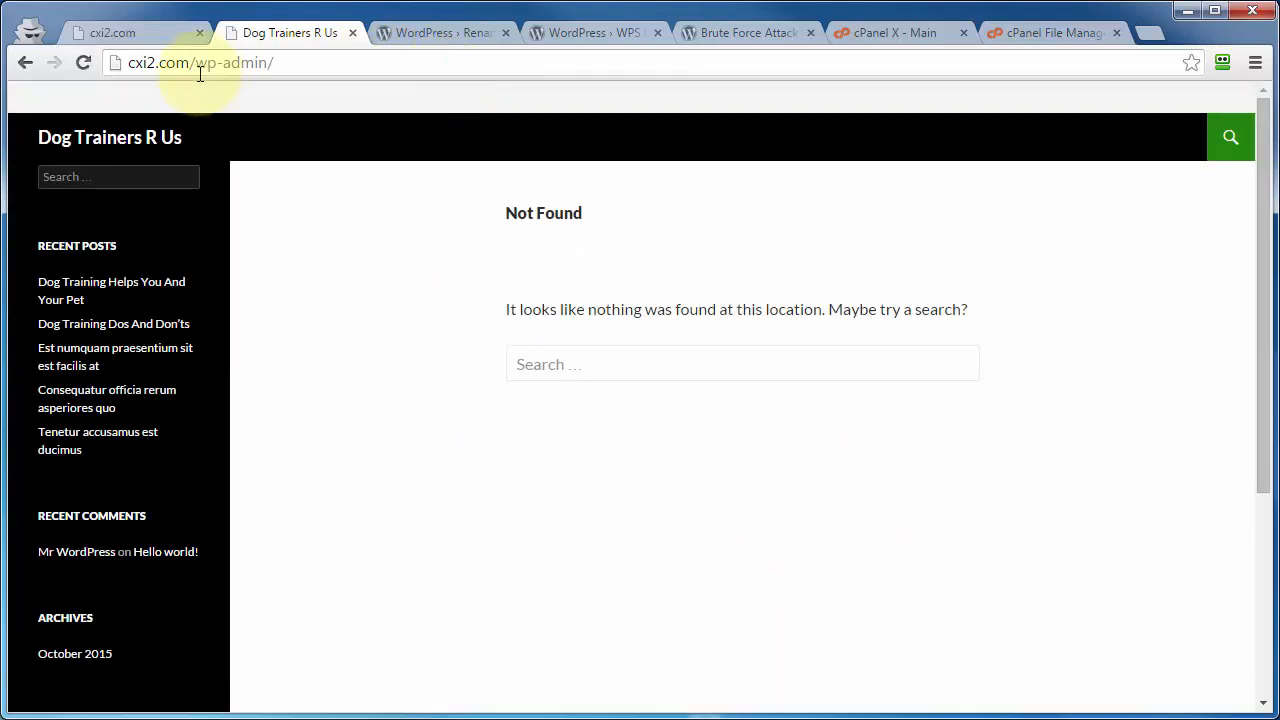
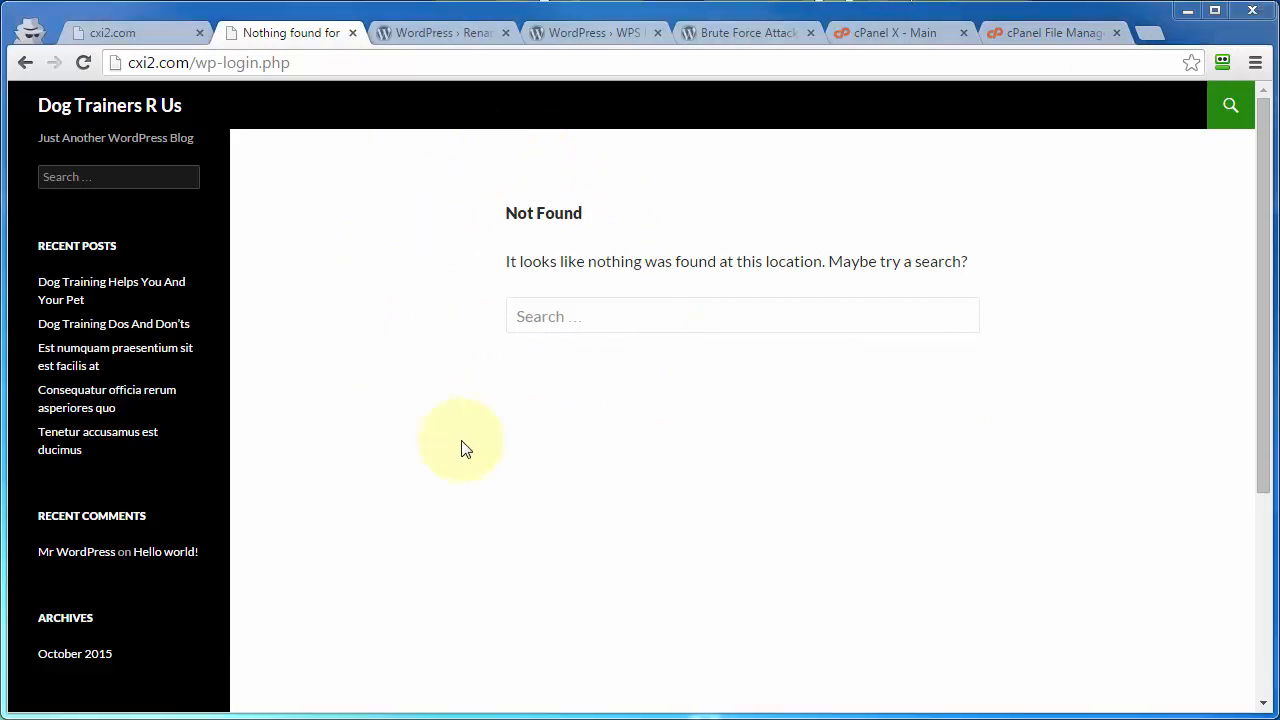
- Switch to the WordPress Codex article on Brute Force Attacks
click(746, 33)
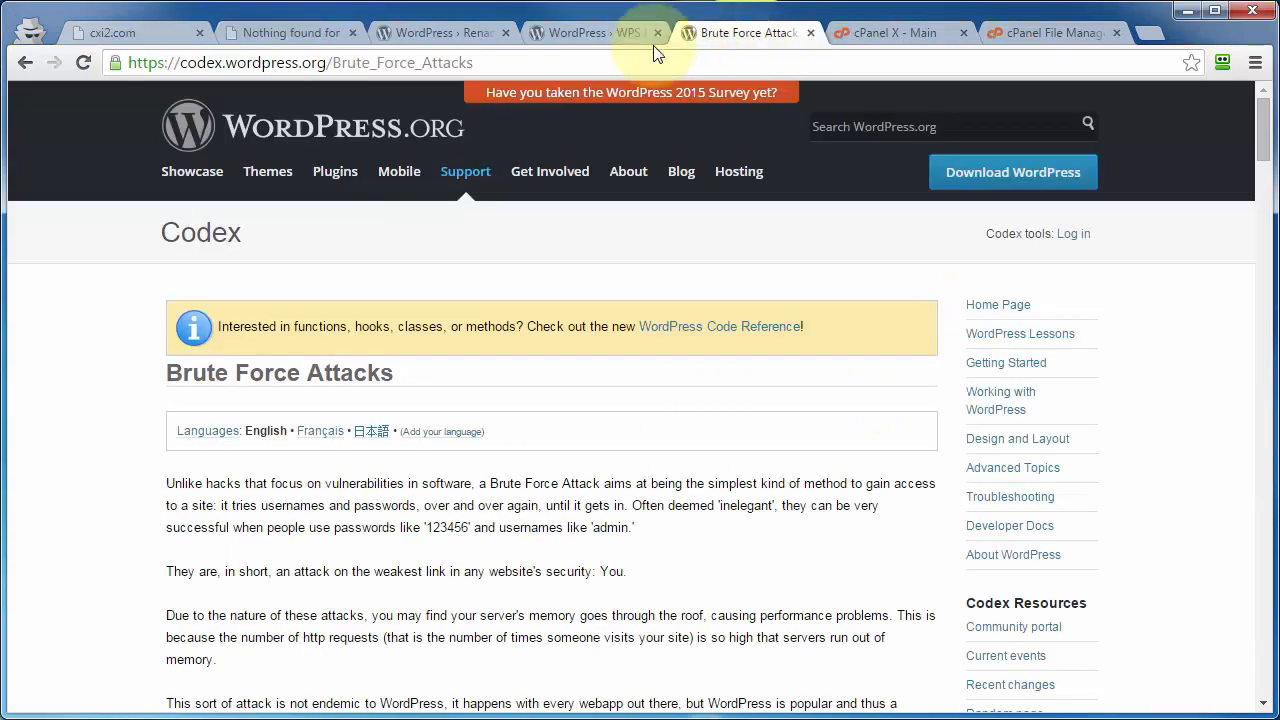